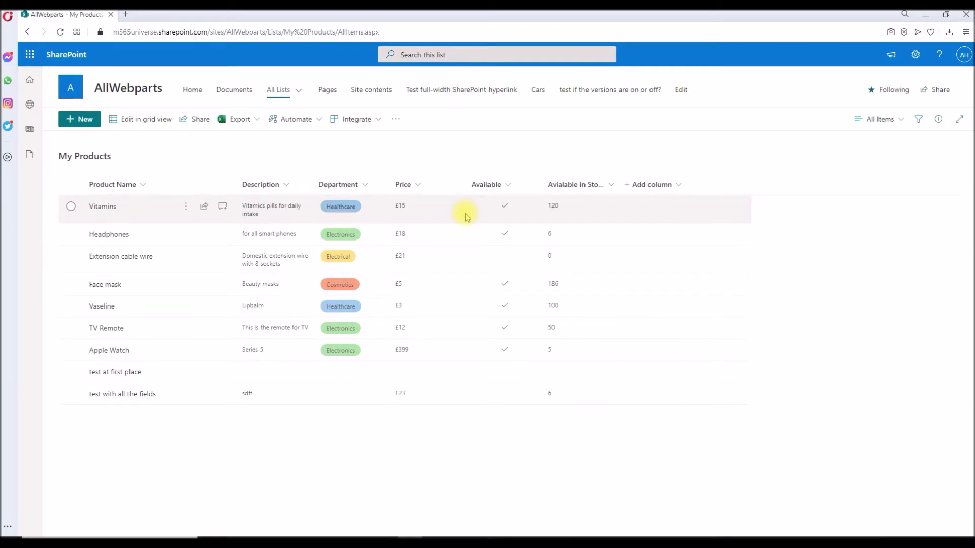
- Open the Vitamins item's comments and post 'heelo' and 'how are you?'
left_click(139, 216)
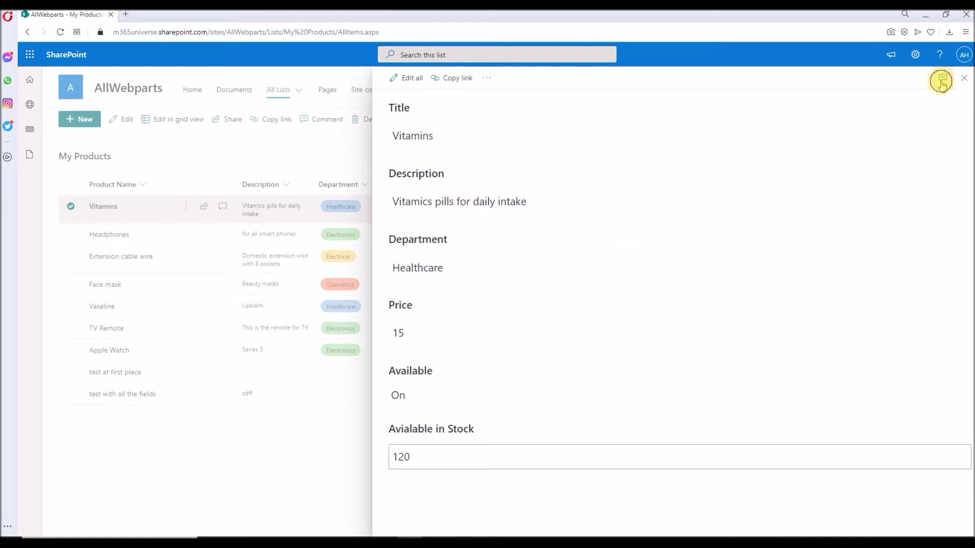
left_click(942, 79)
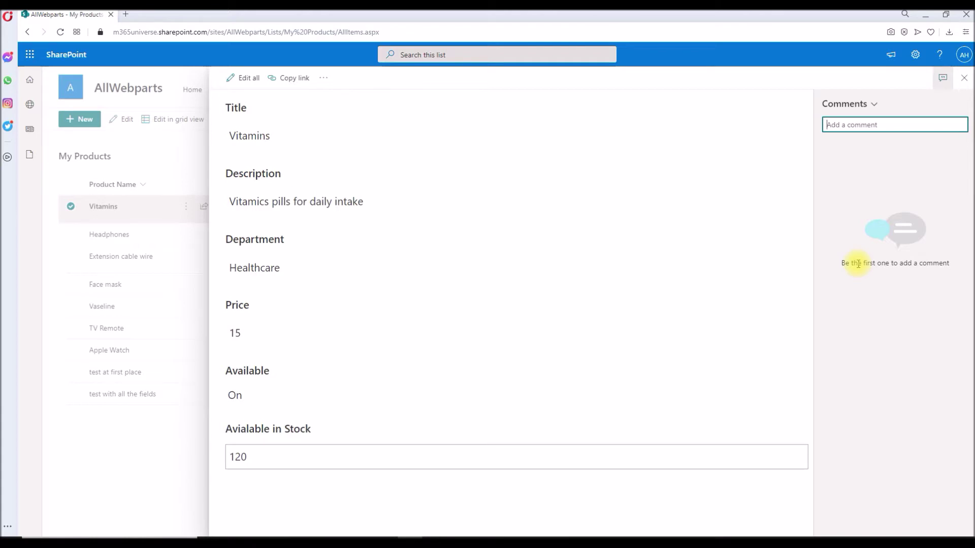
type("heelo")
key("Return")
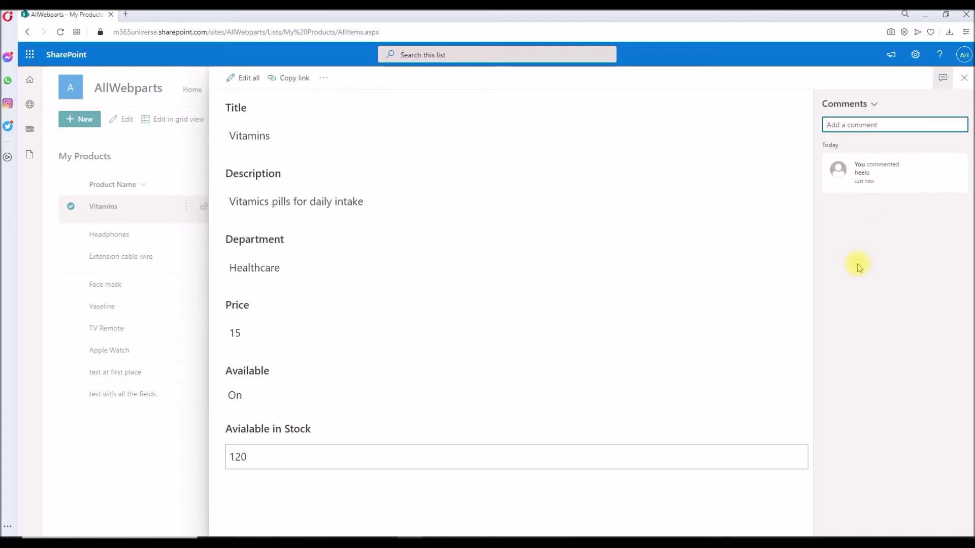
type("how are")
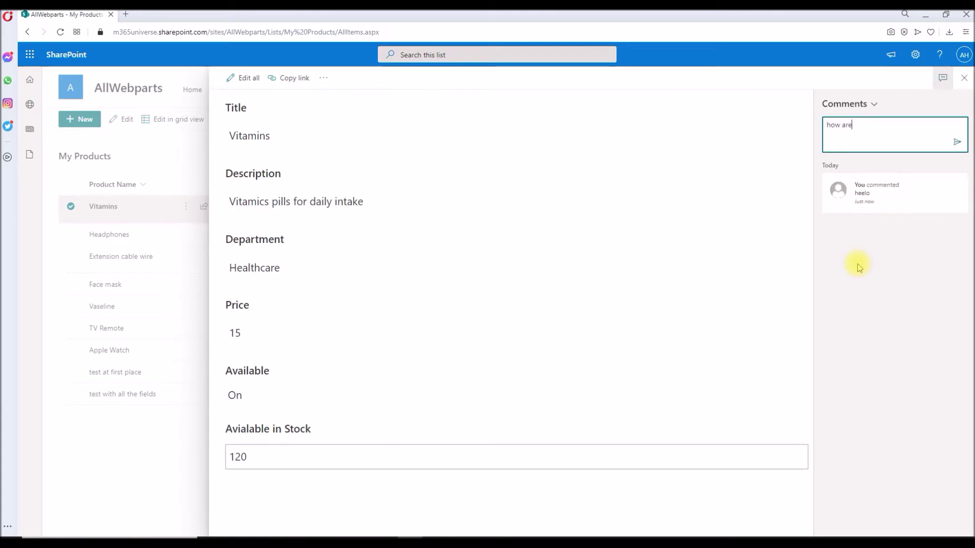
type(" you?")
key("Return")
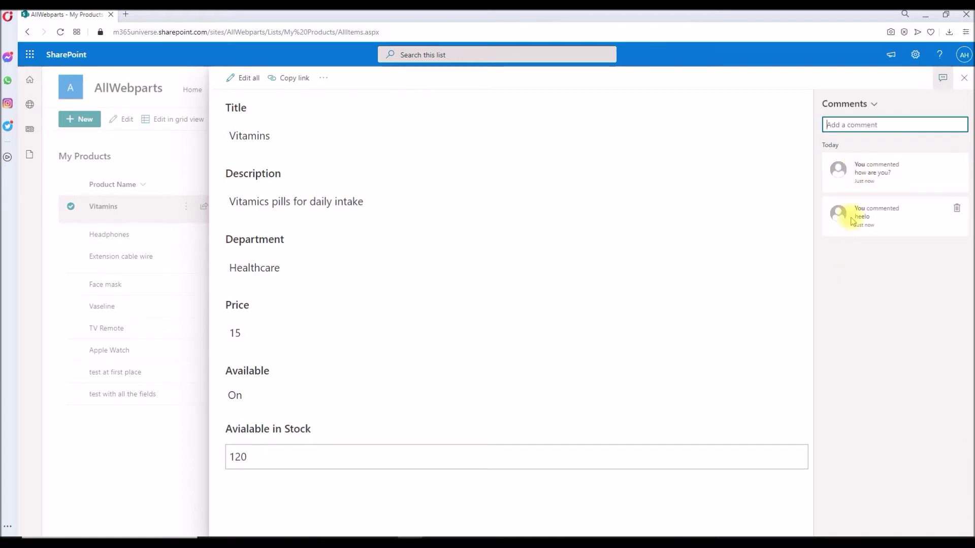
- Reopen Vitamins, delete the 'how are you?' and 'heelo' comments, and close the details pane
left_click(964, 79)
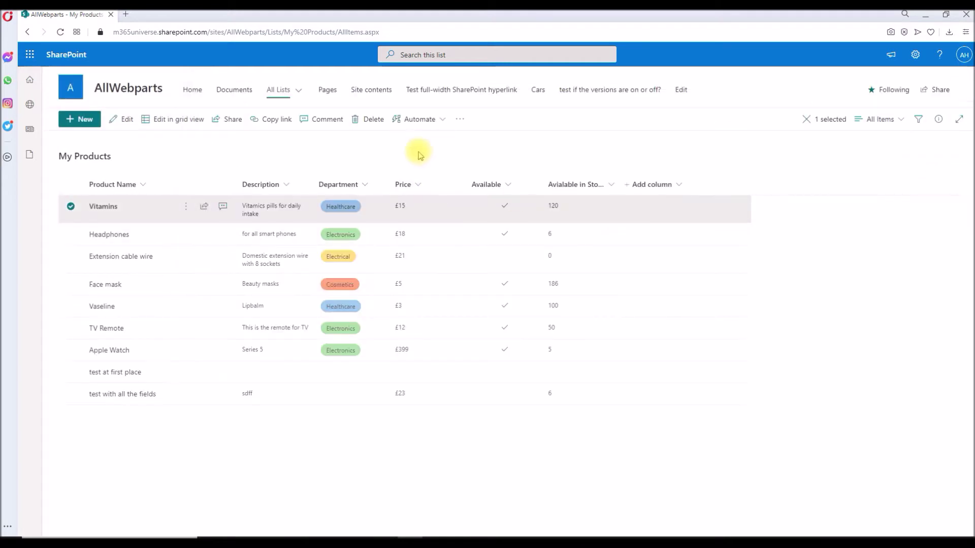
left_click(221, 206)
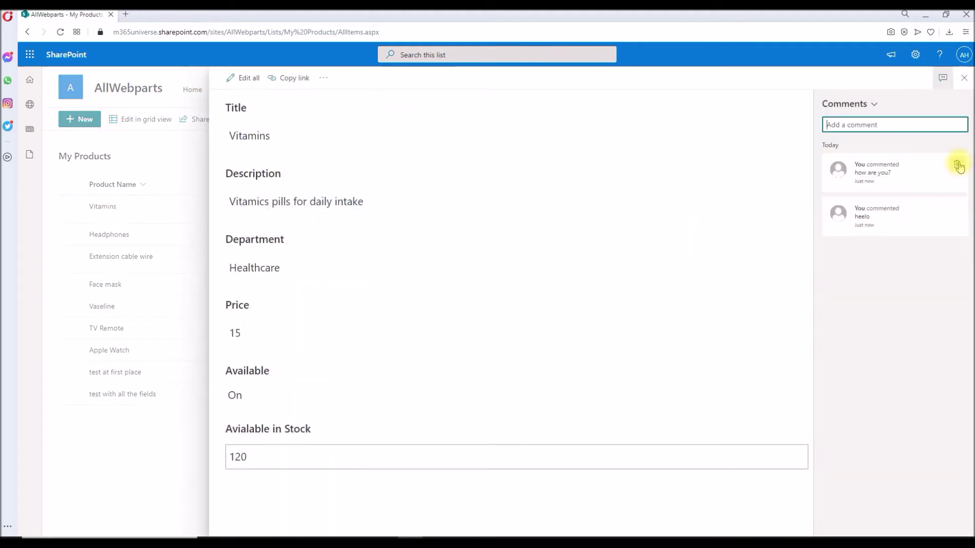
left_click(958, 163)
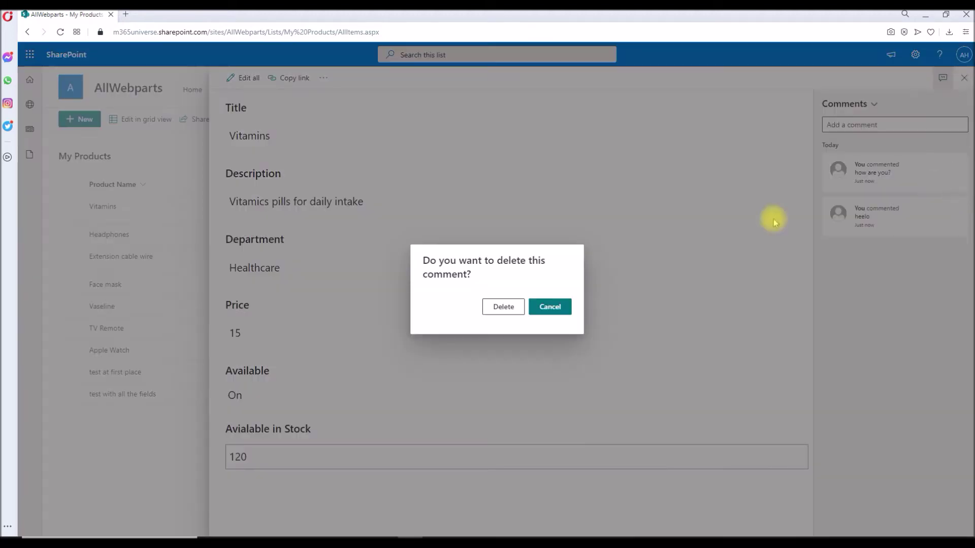
left_click(505, 307)
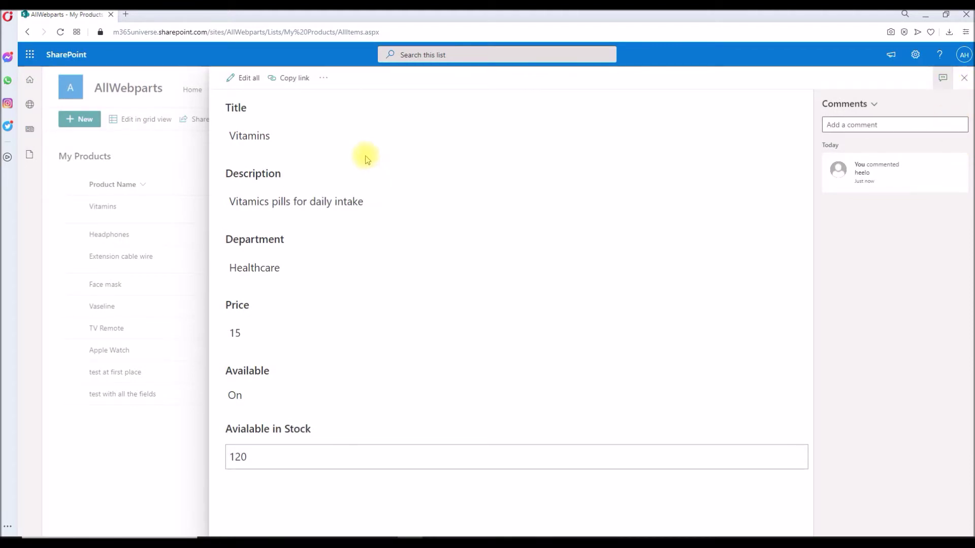
mouse_move(876, 214)
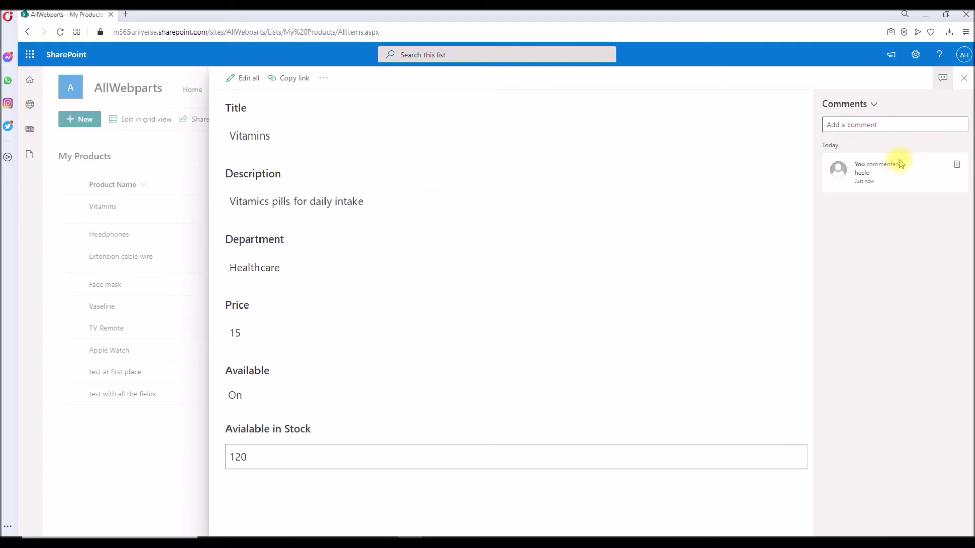
left_click(957, 164)
left_click(503, 307)
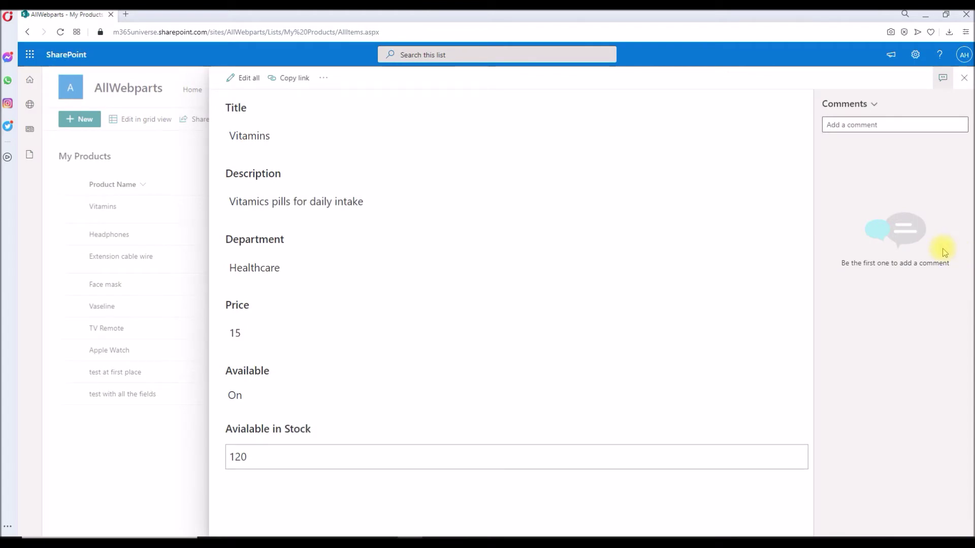
left_click(943, 78)
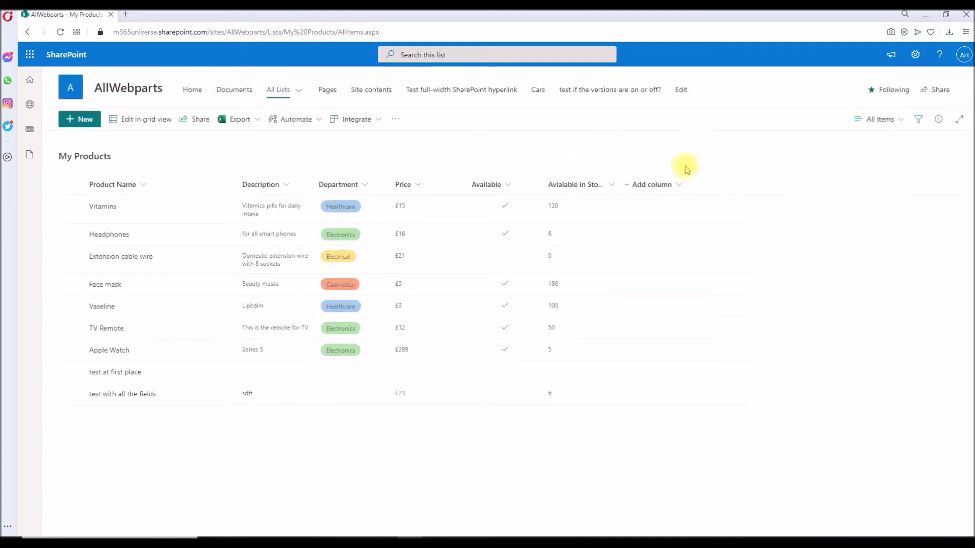
- Reach My Products' Advanced settings through the gear menu and List settings
left_click(915, 55)
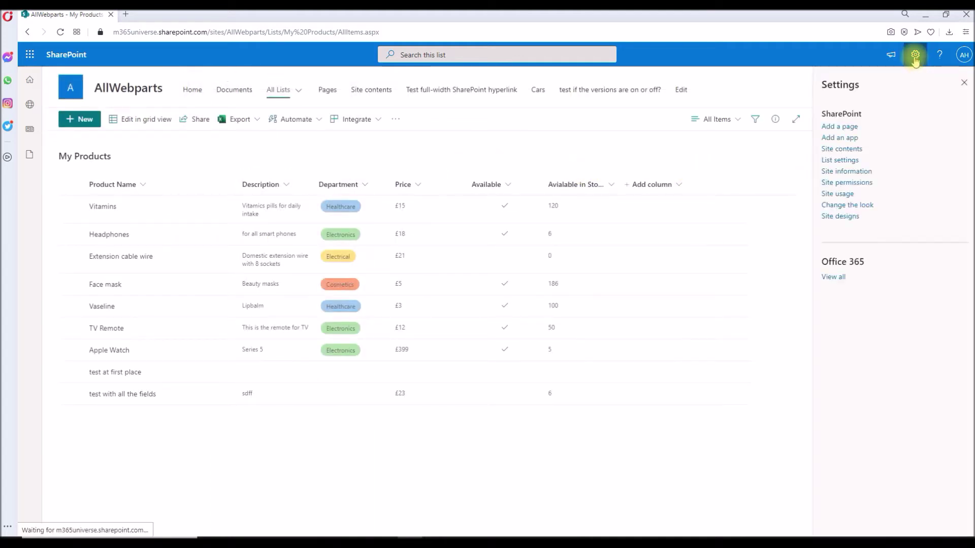
left_click(838, 160)
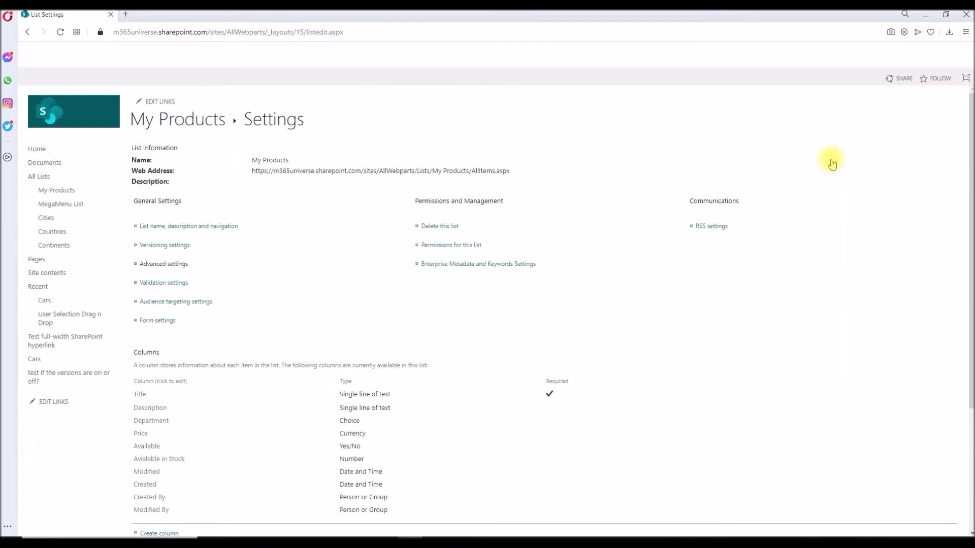
left_click(164, 265)
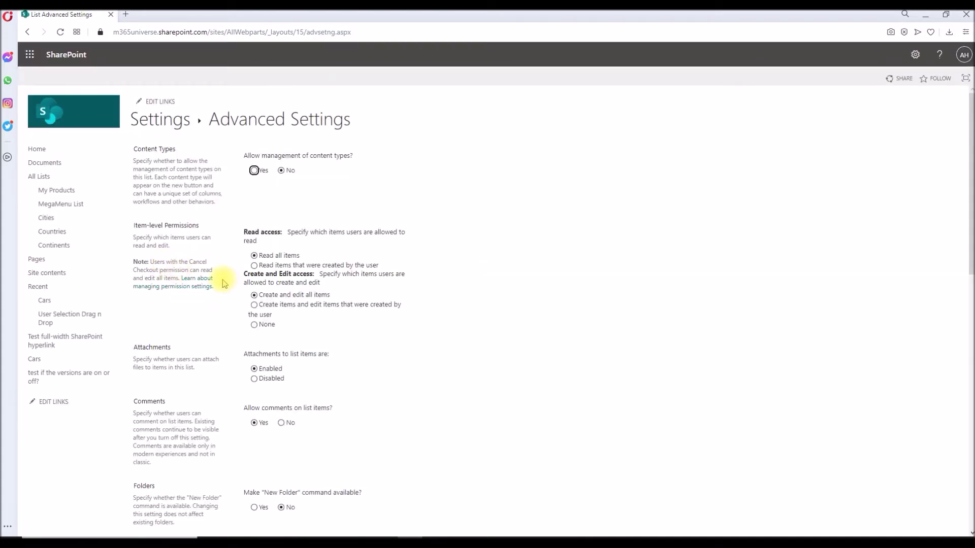
scroll(223, 283, "down", 2)
scroll(223, 283, "down", 1)
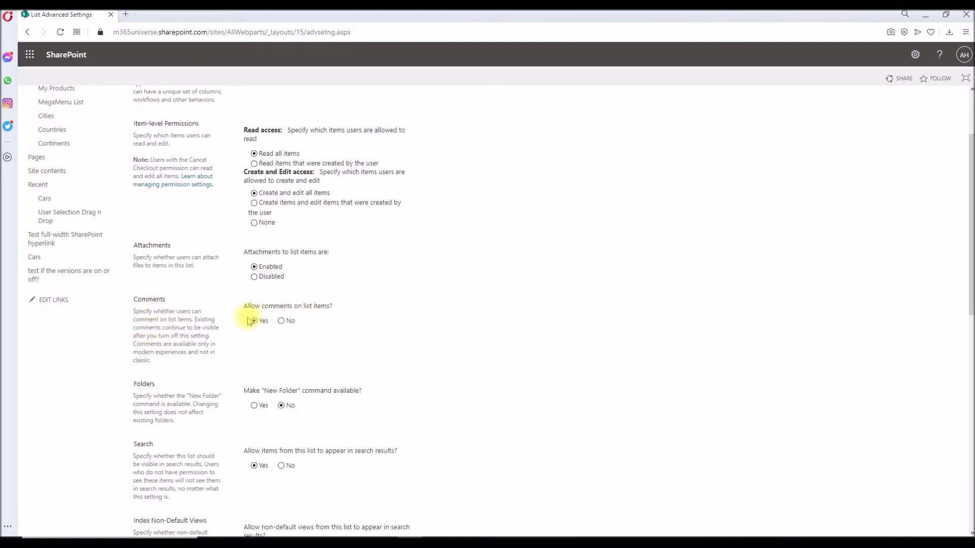
- Set 'Allow comments on list items' to No and save the advanced settings
left_click(282, 321)
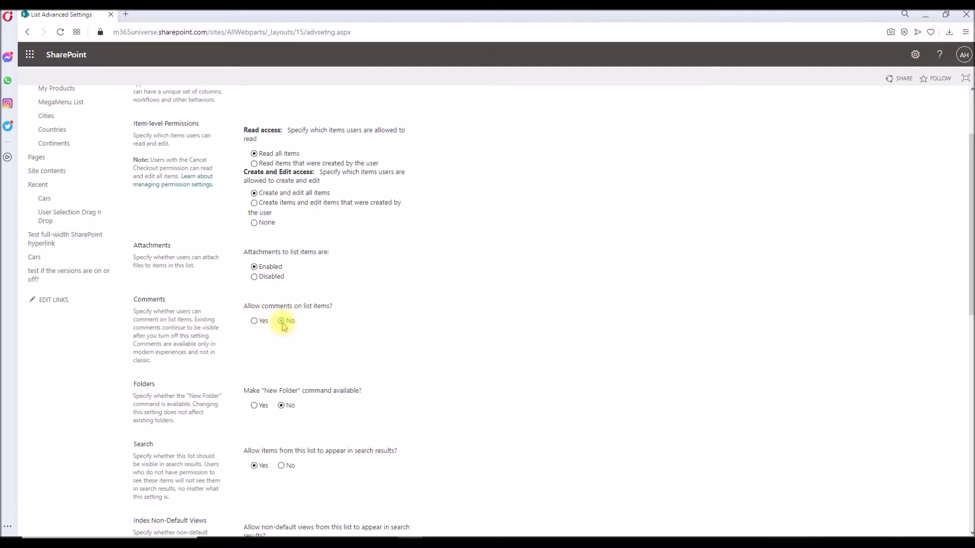
scroll(280, 326, "down", 1)
scroll(325, 355, "down", 5)
scroll(324, 461, "down", 2)
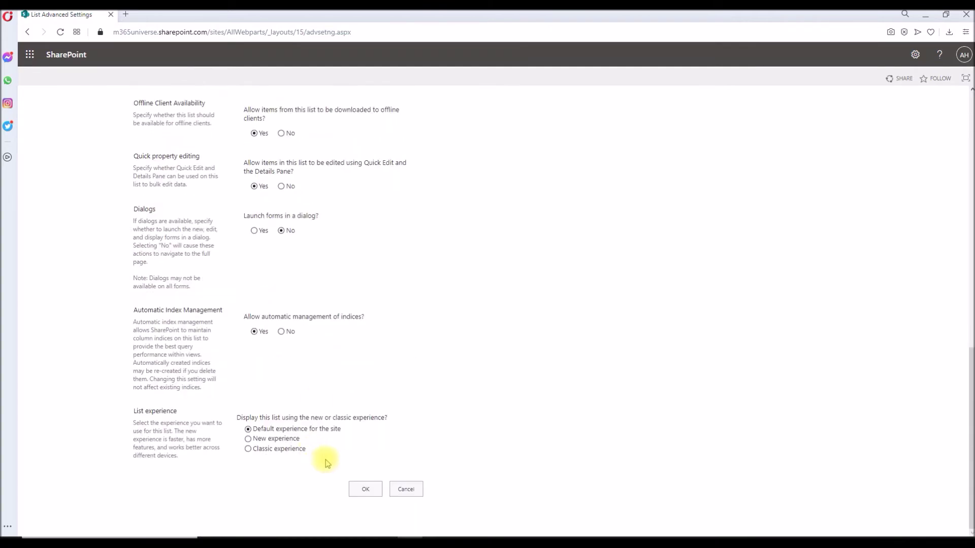
left_click(365, 488)
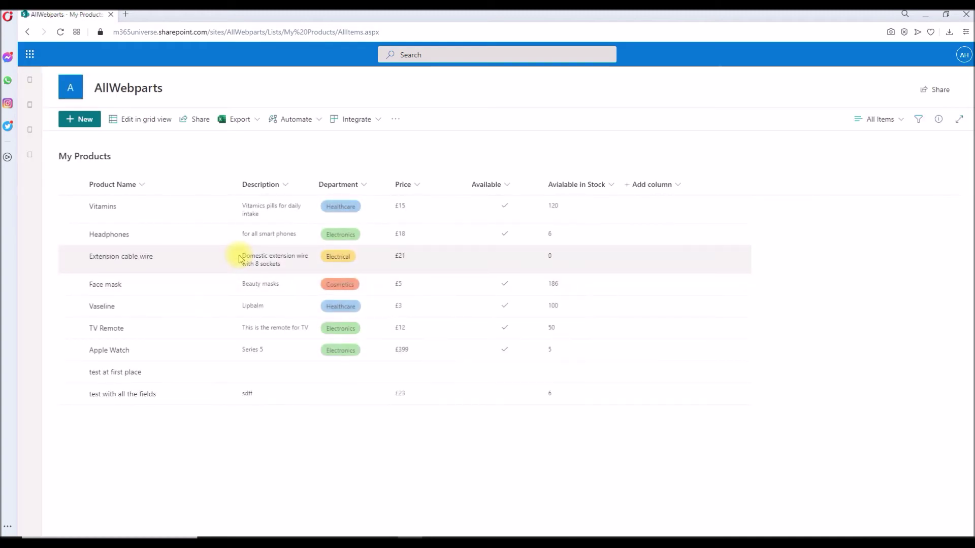
left_click(152, 208)
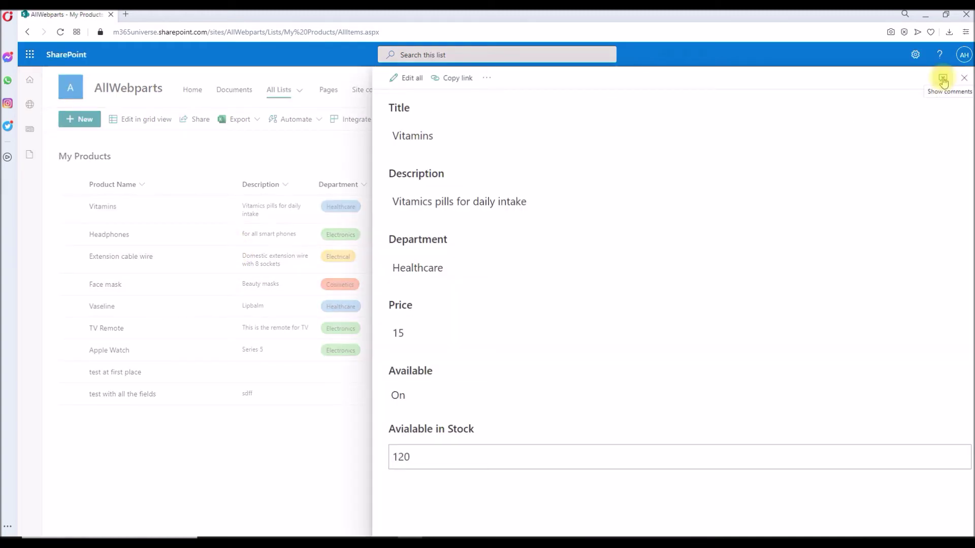
left_click(943, 79)
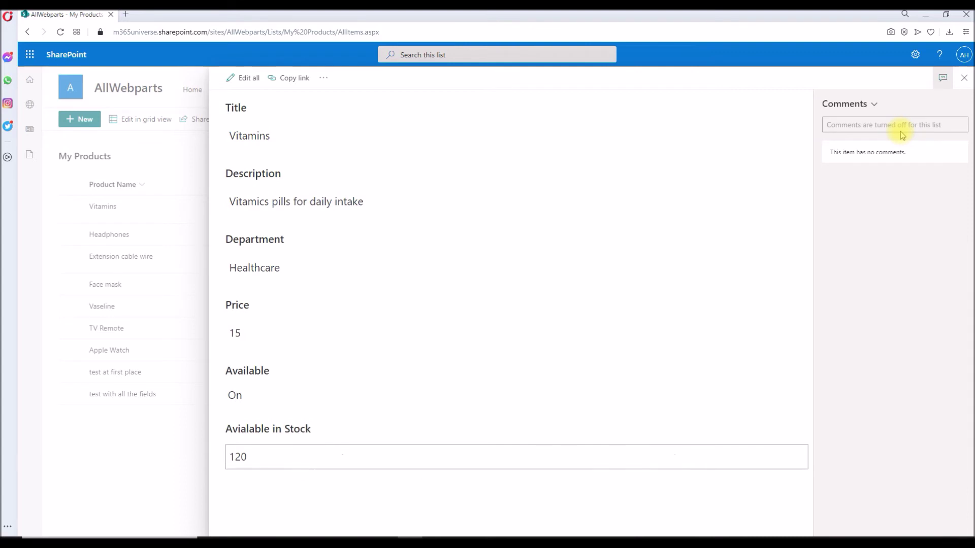
left_click(963, 78)
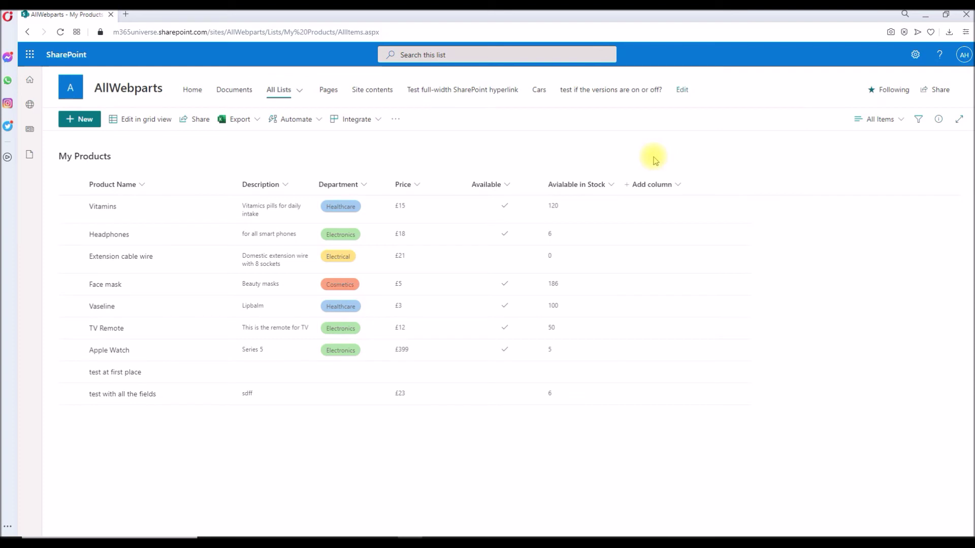
left_click(915, 54)
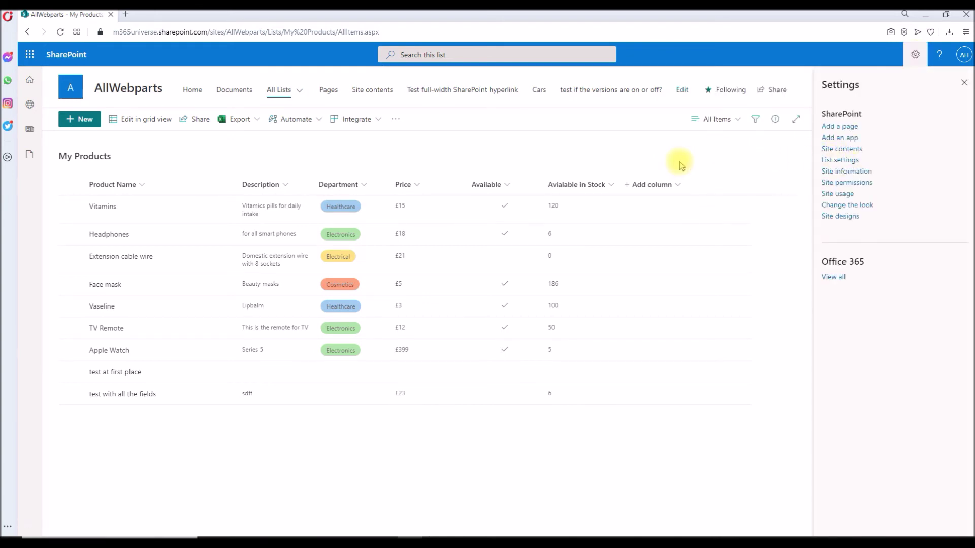
left_click(963, 82)
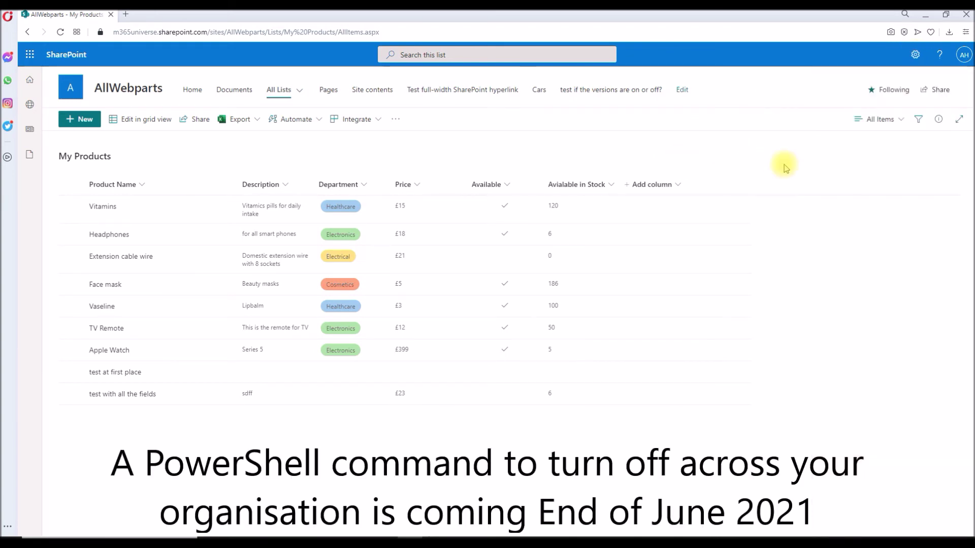